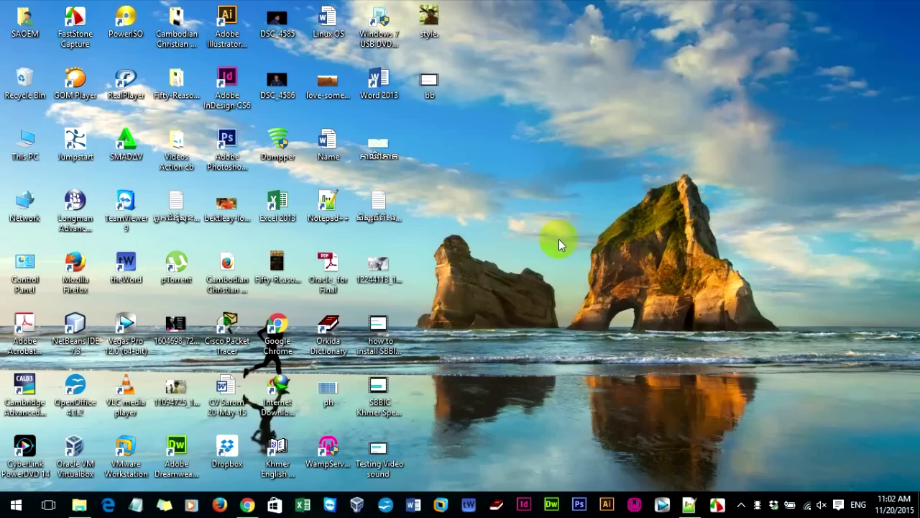
- Switch to Chrome showing the sbbic.org install-tutorial page for the Khmer spelling checker
left_click(452, 243)
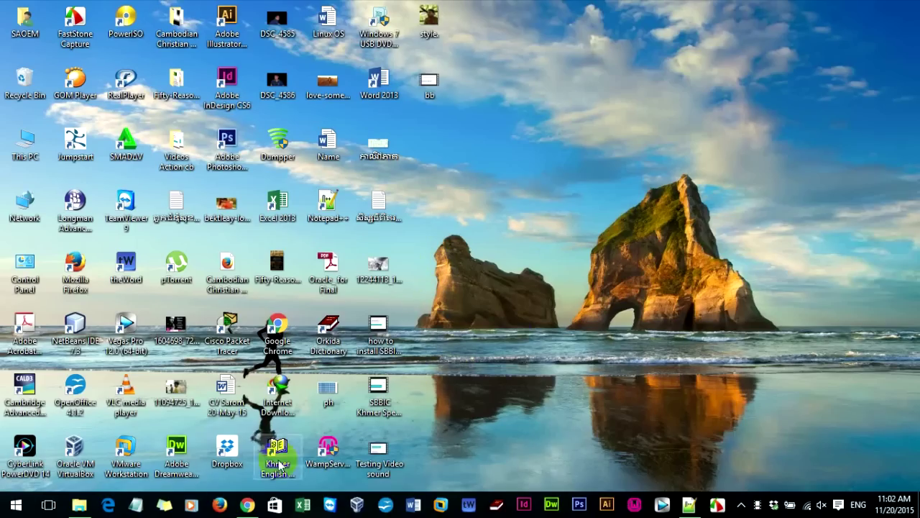
left_click(246, 505)
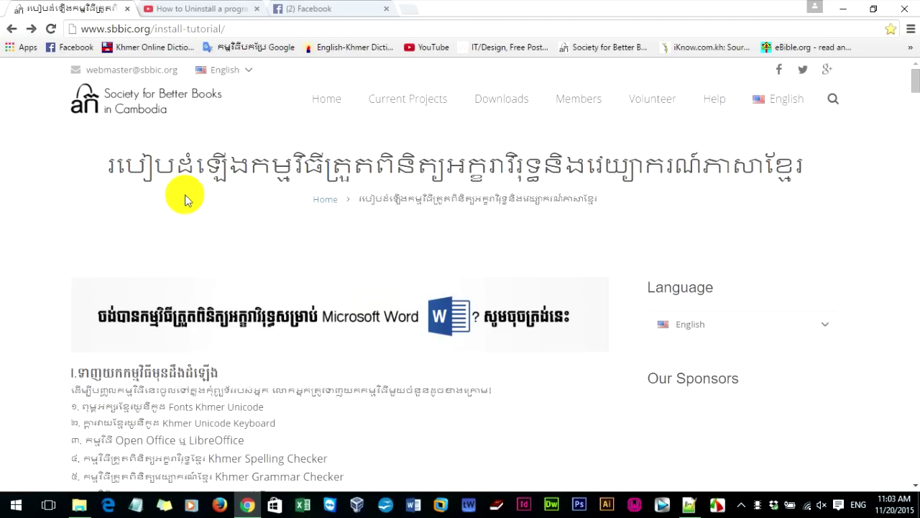
left_click(219, 29)
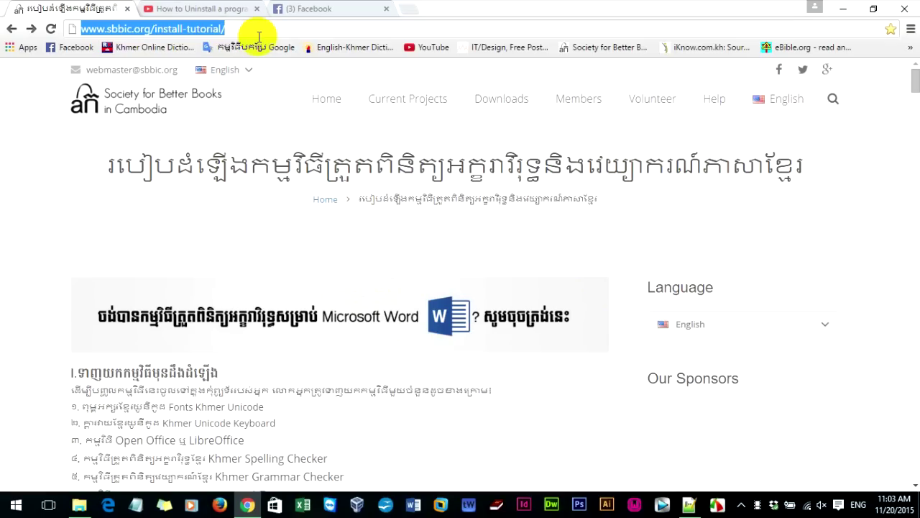
left_click(226, 29)
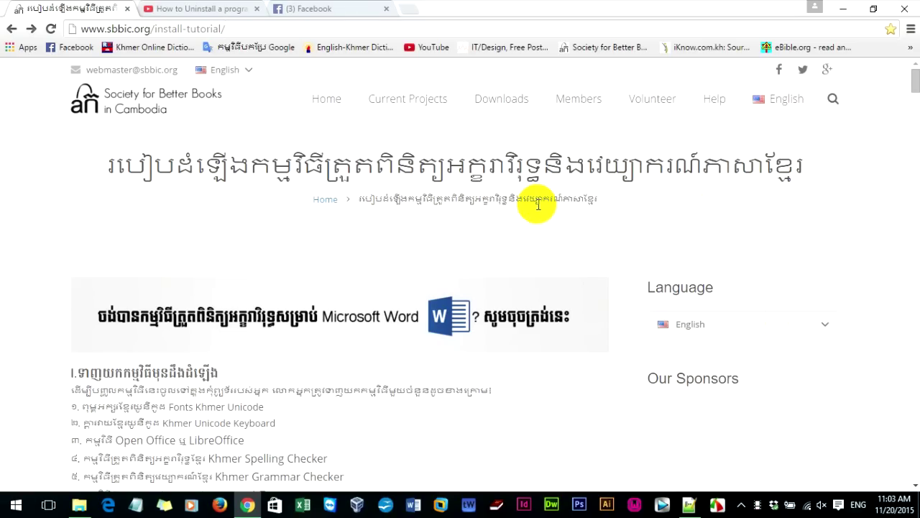
scroll(476, 207, "down", 1)
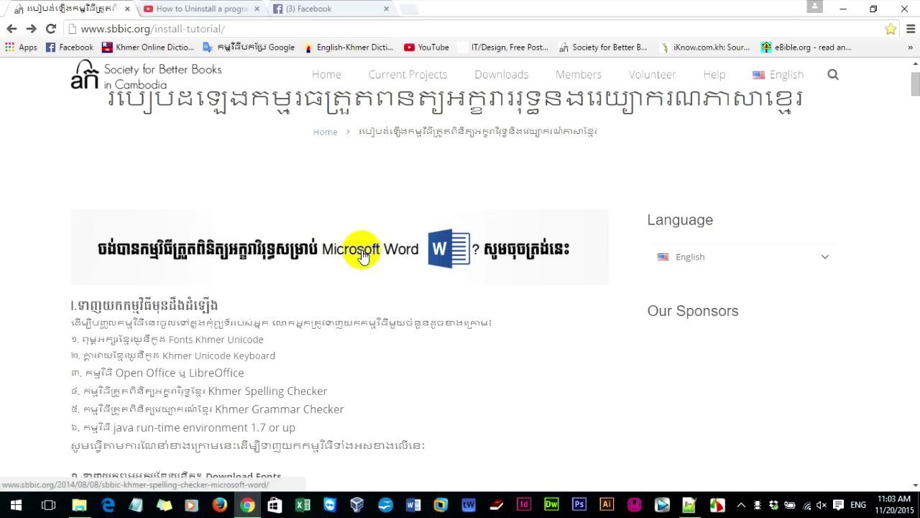
- Open the SBBIC Khmer Spelling Checker for Microsoft Word page and scroll down it
left_click(363, 257)
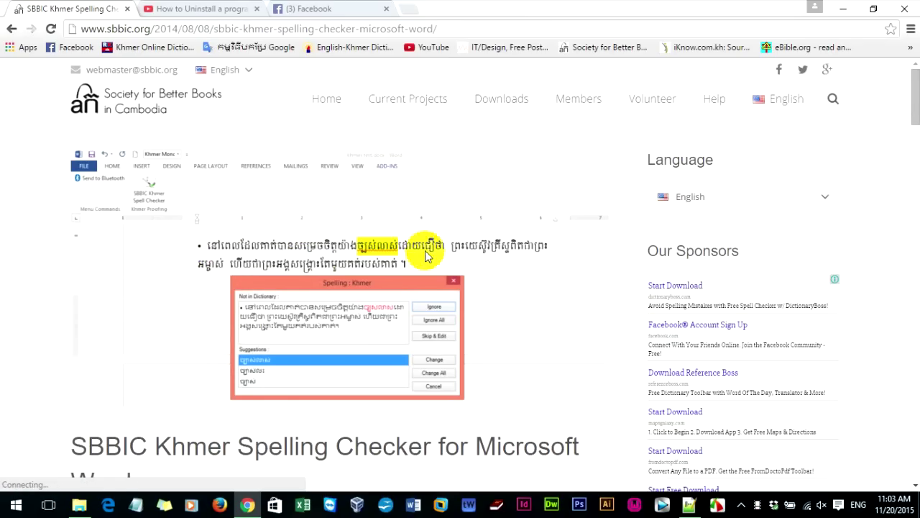
scroll(283, 274, "down", 1)
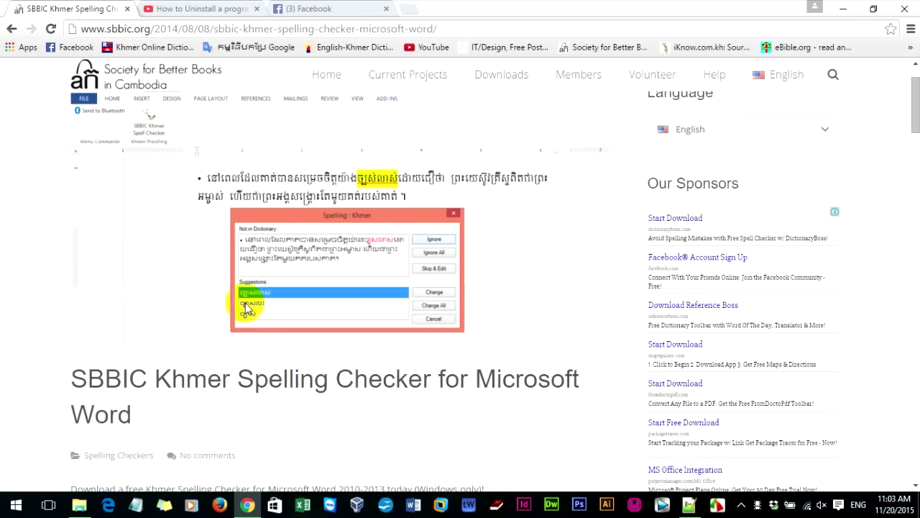
scroll(247, 307, "down", 1)
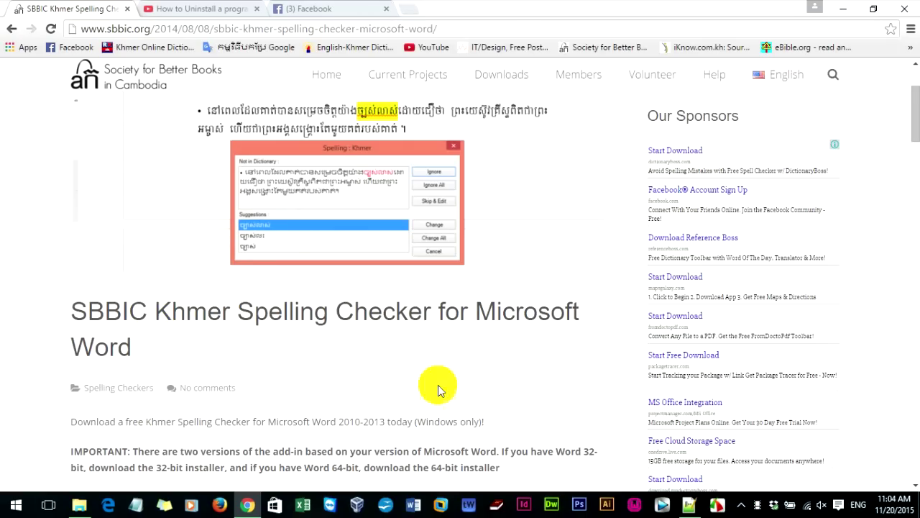
scroll(212, 360, "down", 2)
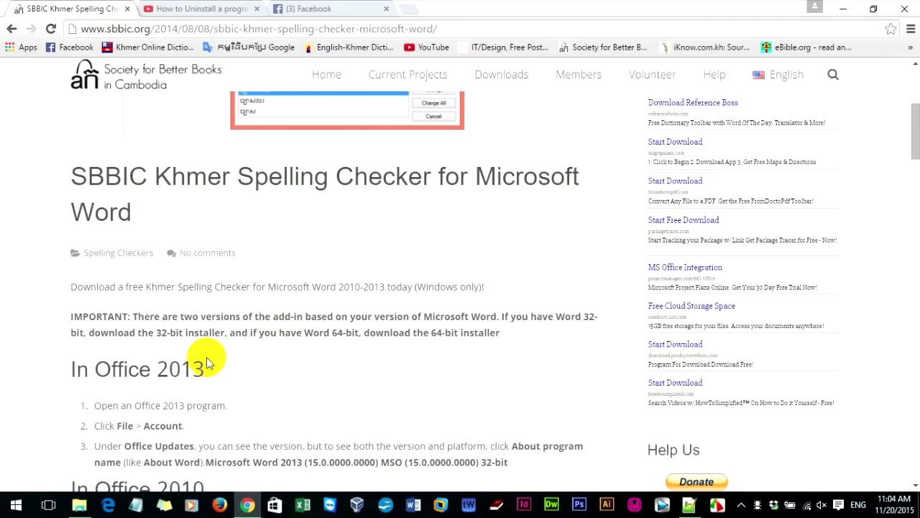
scroll(207, 364, "down", 1)
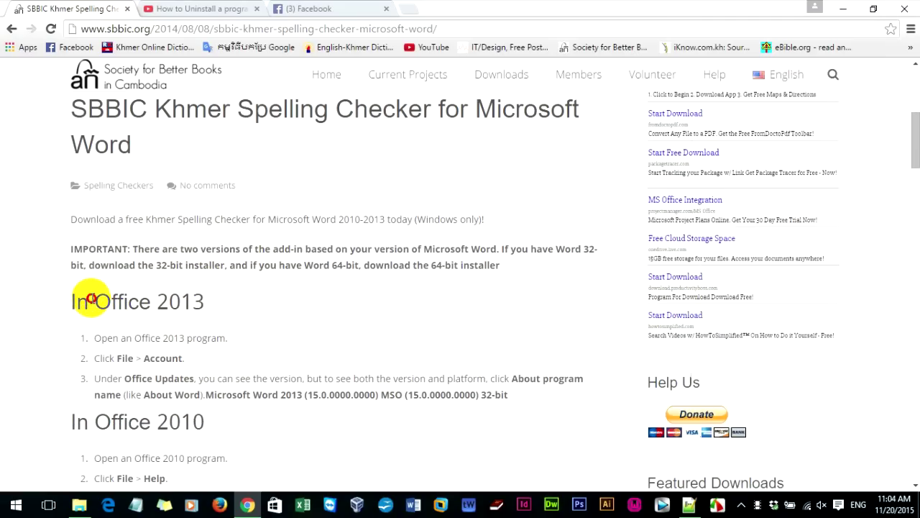
- Highlight the Office 2013 and 2010 version headings, then scroll to the 32-bit/64-bit downloads
left_click_drag(91, 299, 206, 306)
scroll(237, 338, "down", 2)
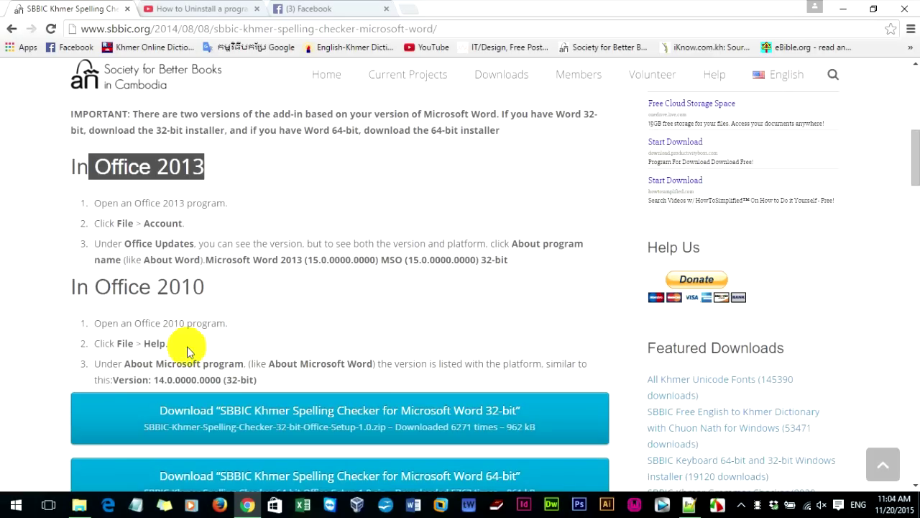
left_click(219, 409)
scroll(218, 408, "down", 2)
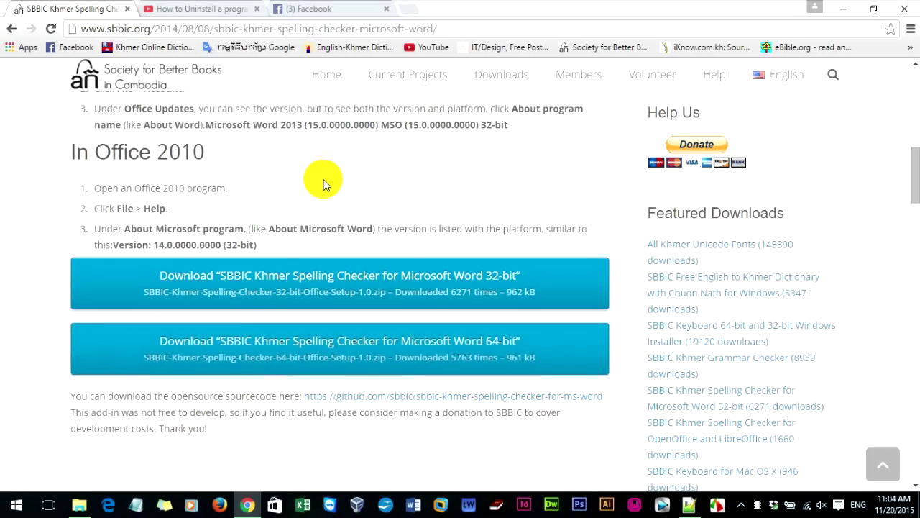
scroll(325, 207, "up", 1)
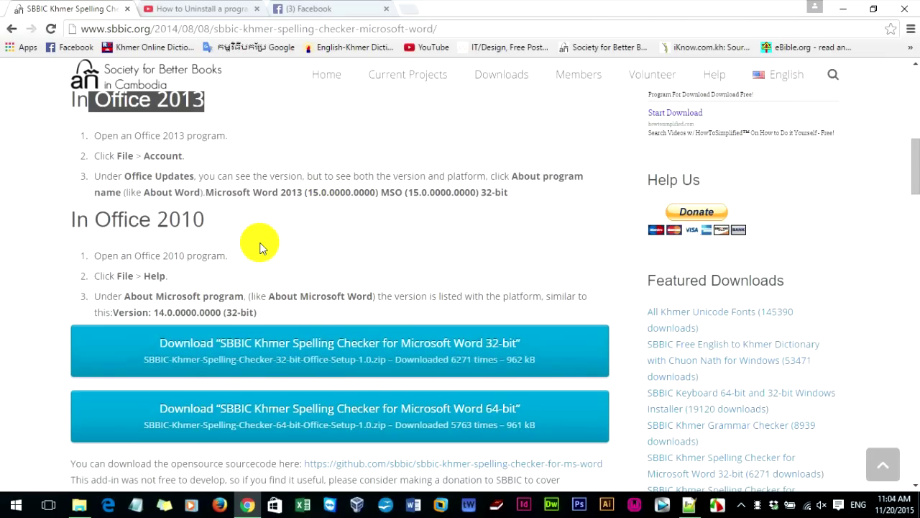
scroll(308, 258, "up", 1)
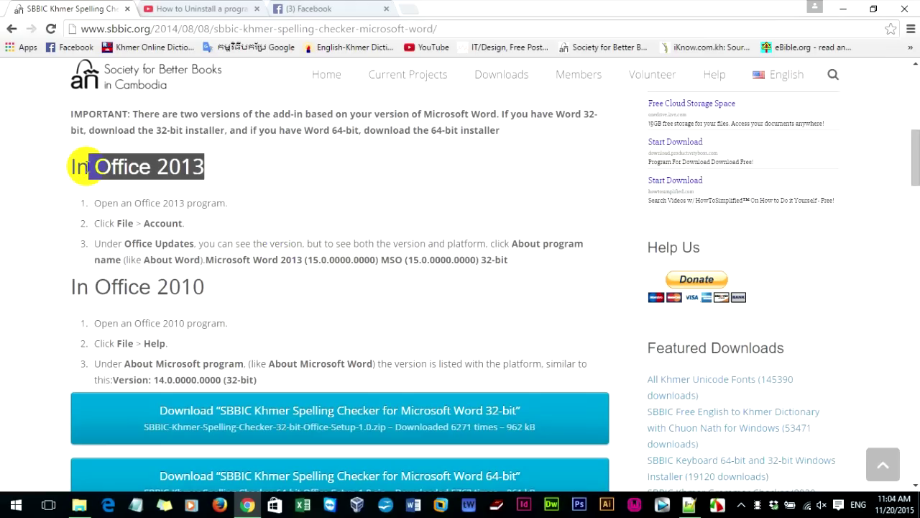
left_click(152, 186)
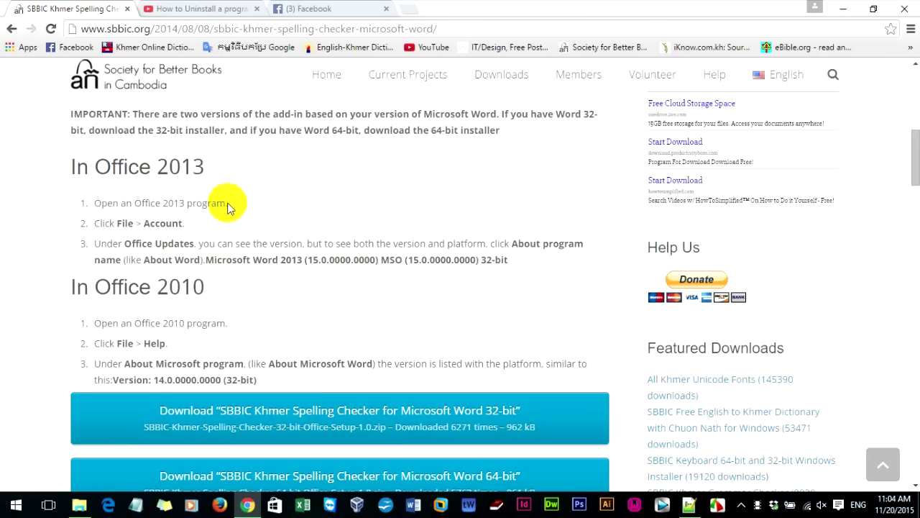
left_click_drag(96, 166, 214, 176)
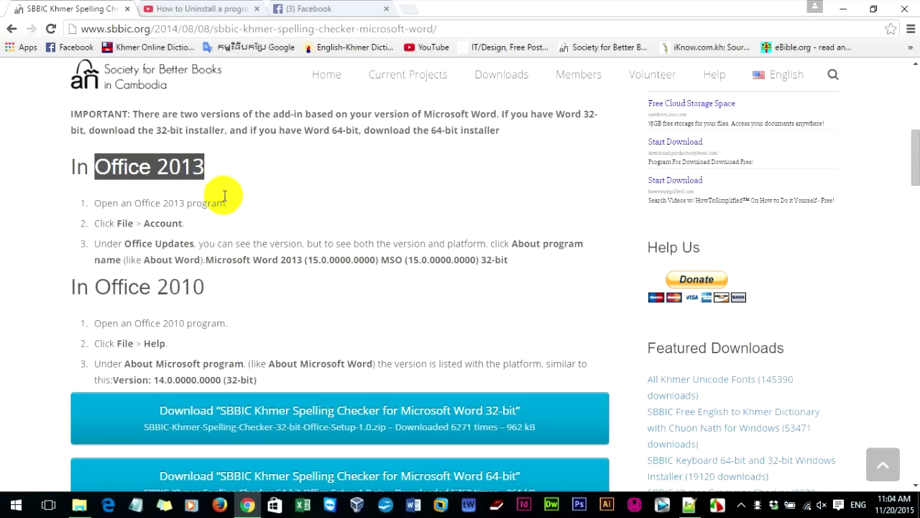
left_click_drag(159, 286, 214, 292)
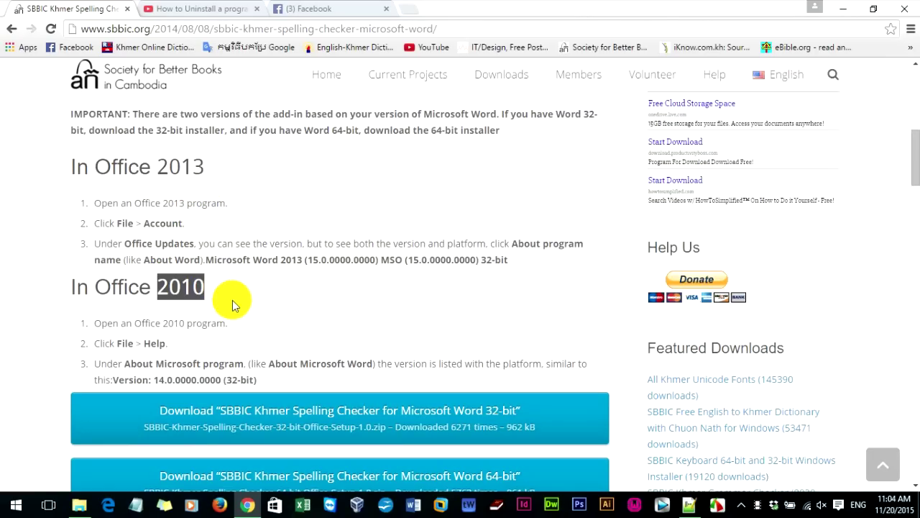
scroll(267, 274, "down", 2)
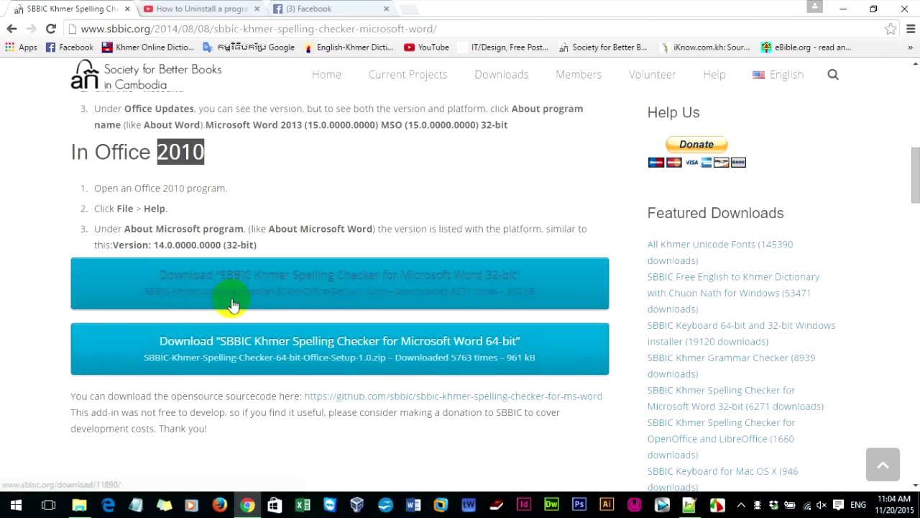
- Download the 32-bit Khmer Spelling Checker installer and scroll through the setup and ADD-INS instructions
left_click(434, 278)
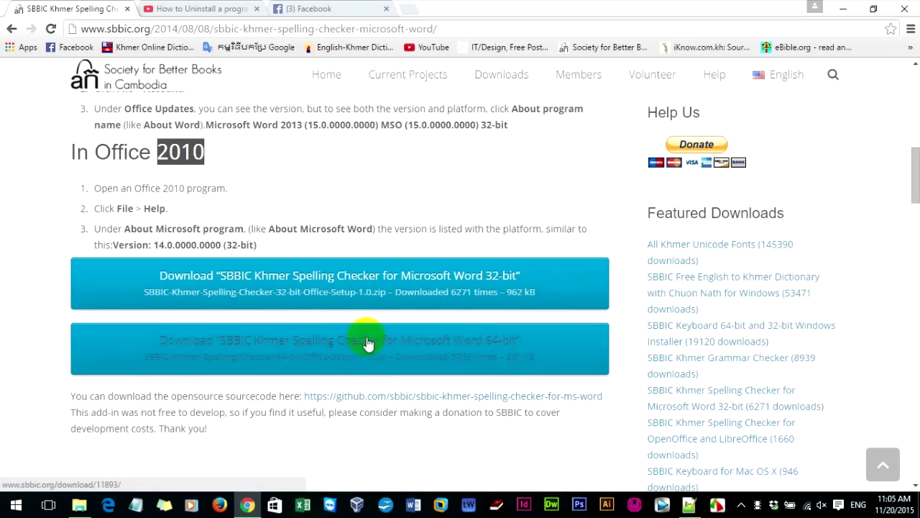
scroll(363, 339, "down", 4)
scroll(360, 349, "down", 3)
scroll(352, 374, "down", 6)
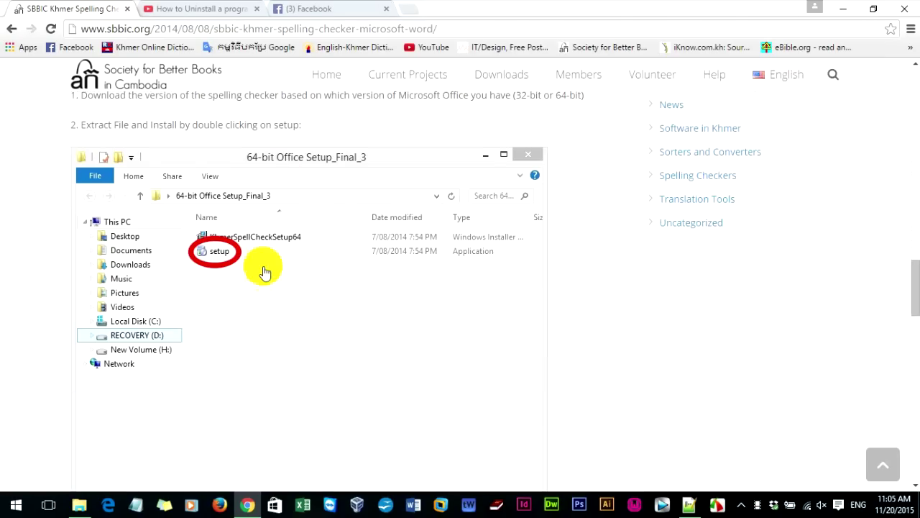
scroll(261, 260, "down", 1)
scroll(319, 257, "down", 2)
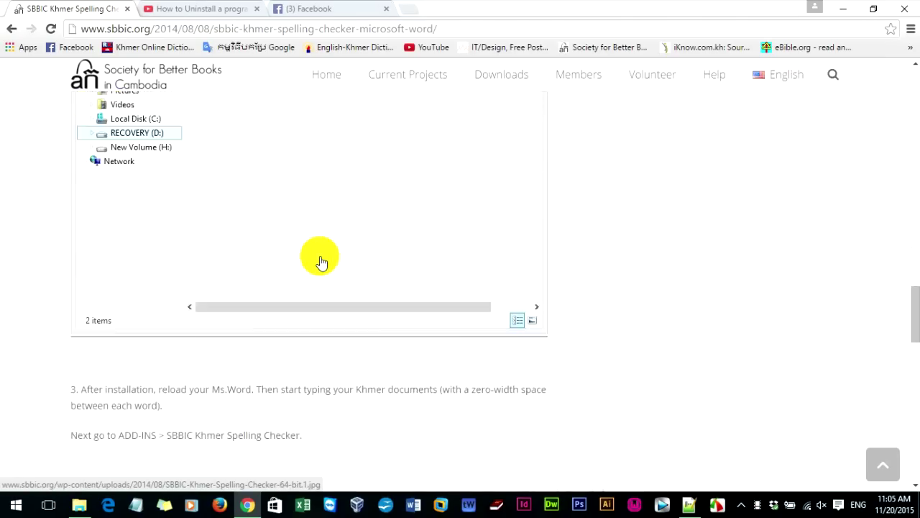
scroll(353, 349, "down", 4)
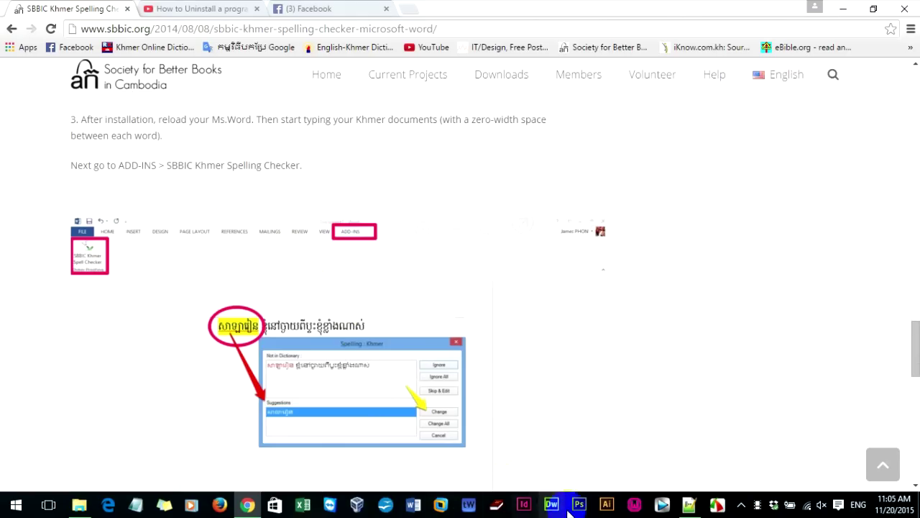
- In File Explorer, go back to the Compressed folder holding the spelling checker downloads
left_click(79, 506)
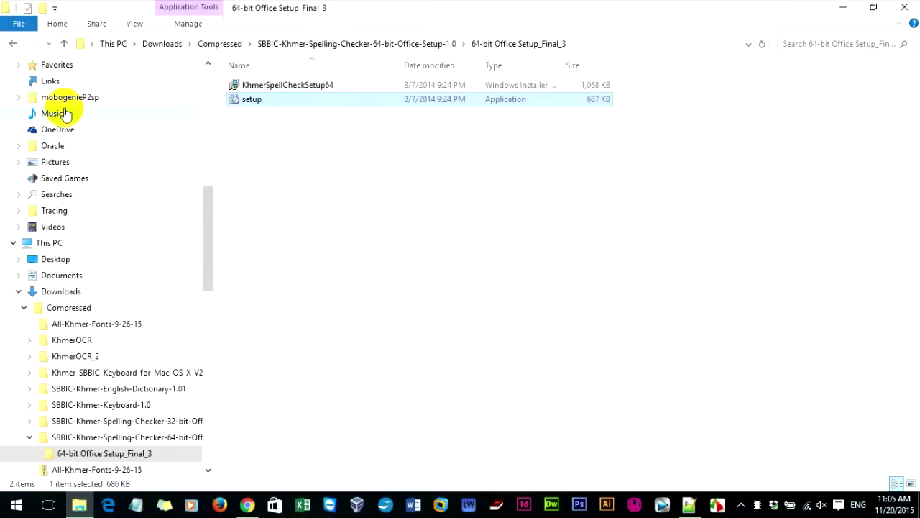
left_click(64, 44)
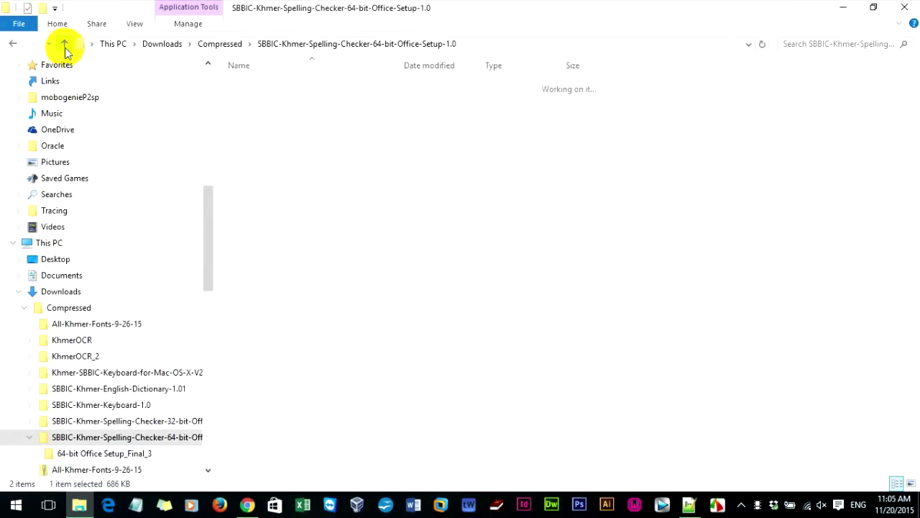
left_click(13, 45)
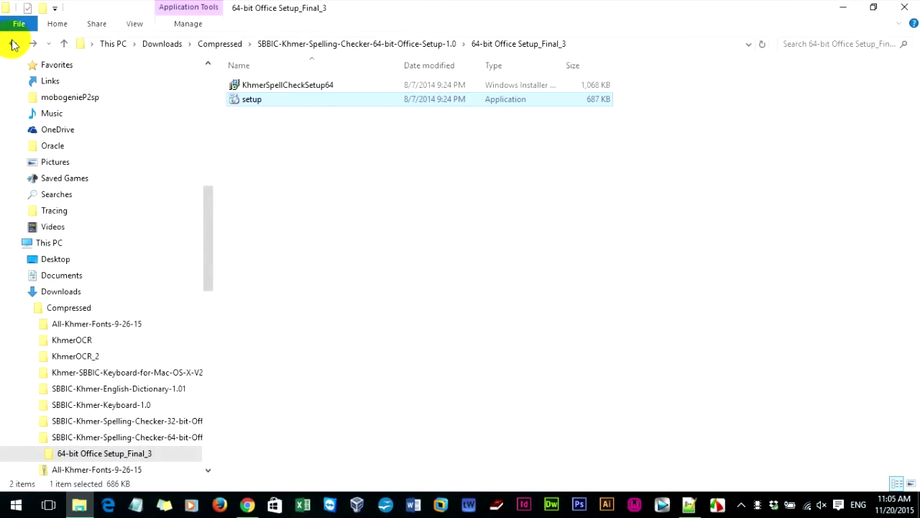
left_click(13, 45)
left_click(13, 45)
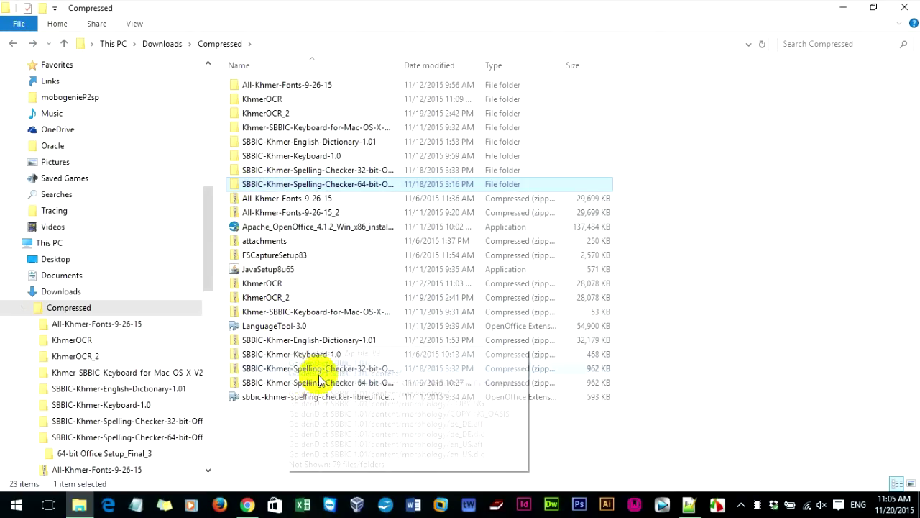
right_click(299, 369)
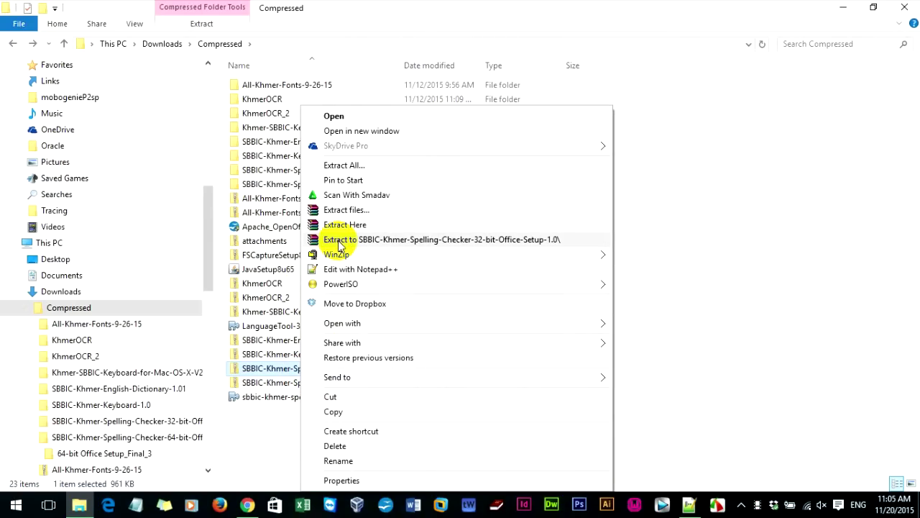
left_click(225, 137)
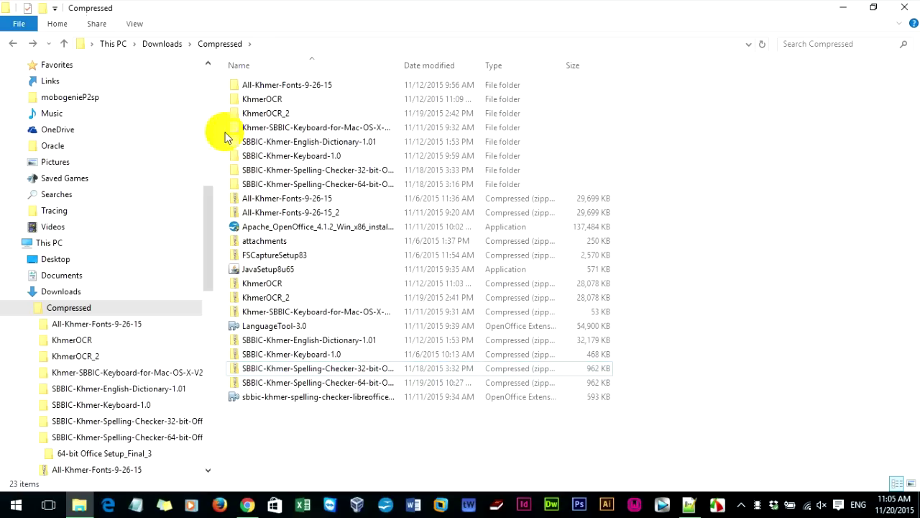
- Open the extracted 64-bit folder's 64-bit Office Setup_Final_3 subfolder and select the setup application
double_click(315, 189)
left_click(295, 91)
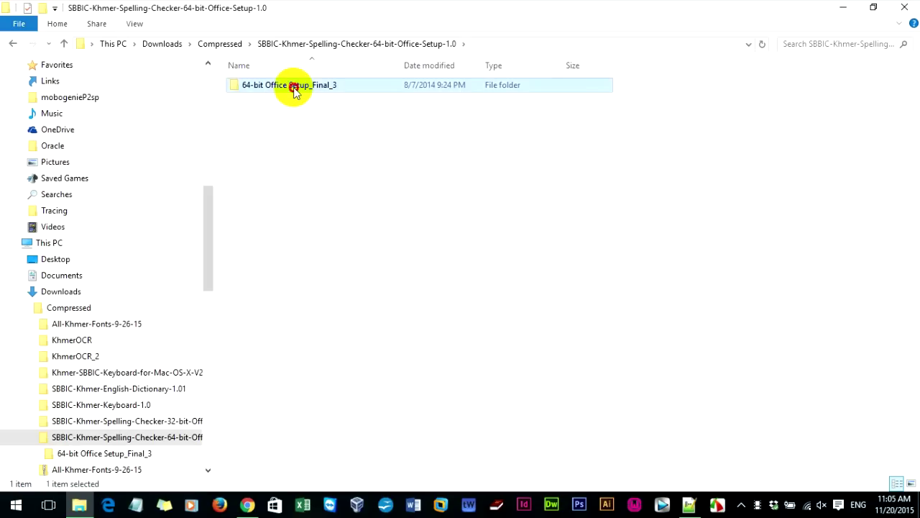
double_click(295, 90)
left_click(250, 101)
- Run setup as administrator and install the SBBIC Khmer Spell Checker until Installation Complete
right_click(253, 105)
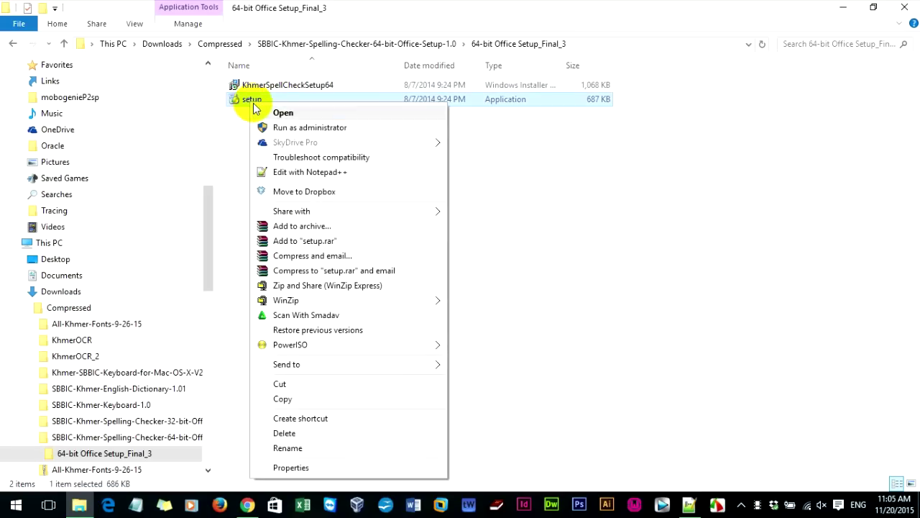
left_click(279, 126)
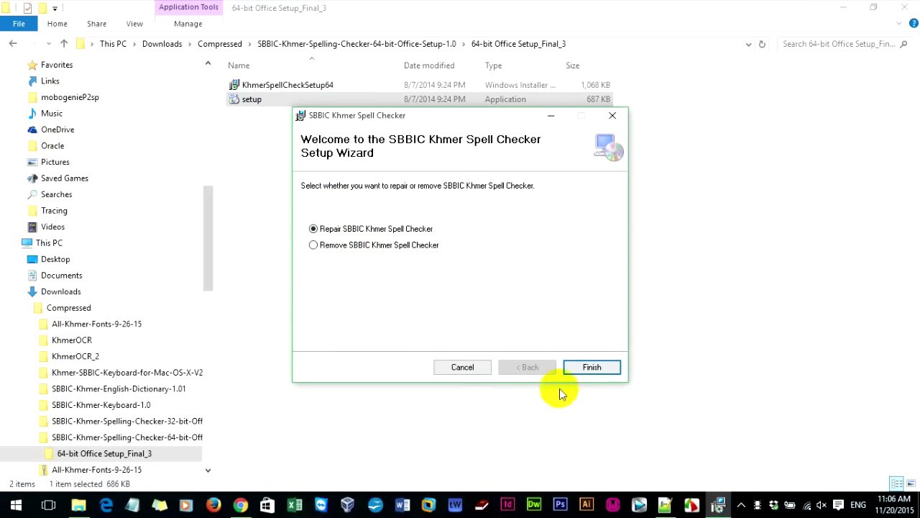
left_click(592, 368)
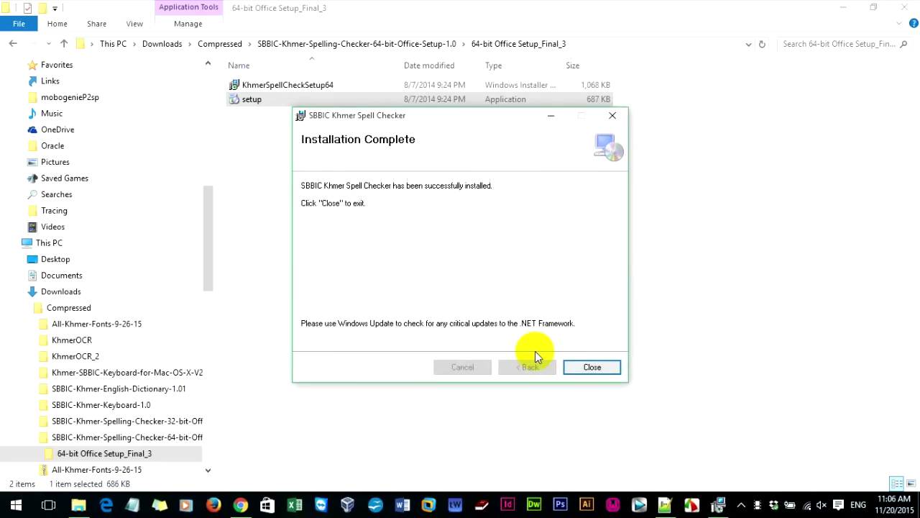
- Close the finished installer and minimise File Explorer and Chrome to reveal the desktop
left_click(588, 367)
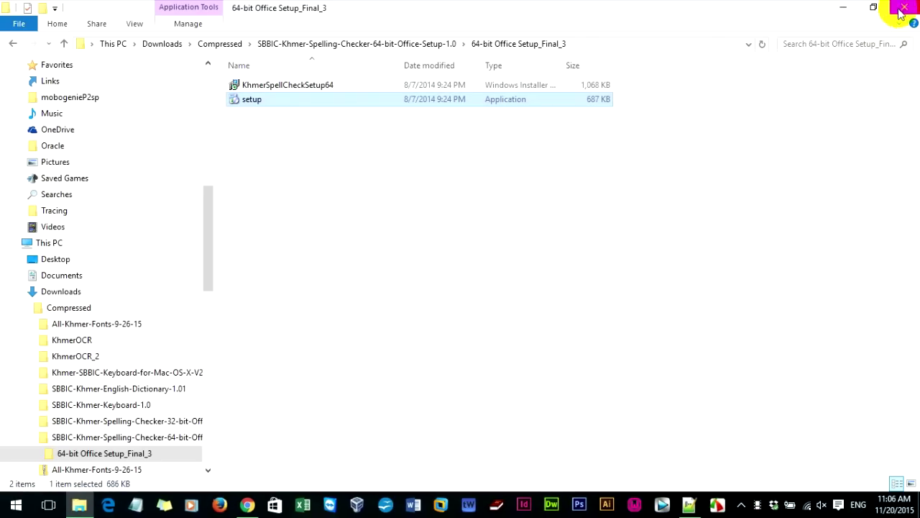
left_click(842, 9)
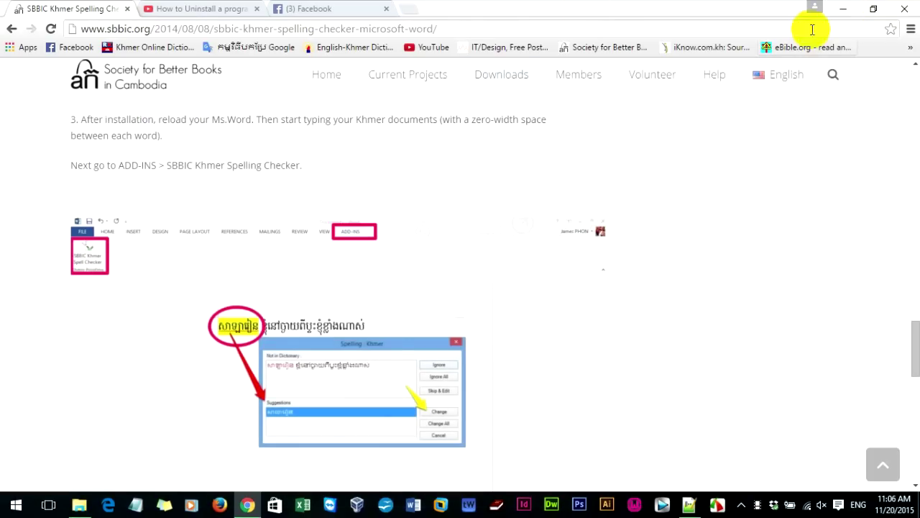
left_click(842, 9)
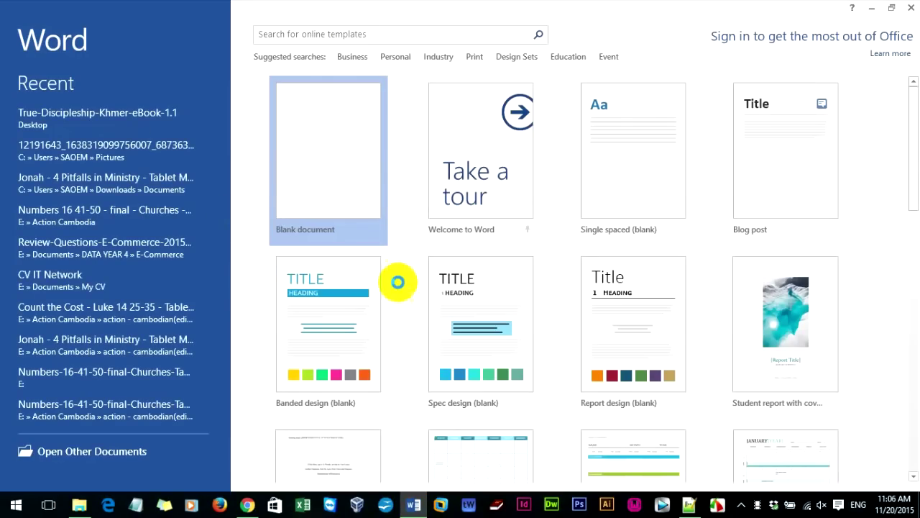
- Create a blank document, Document1, from the Word 2013 start screen
key("Return")
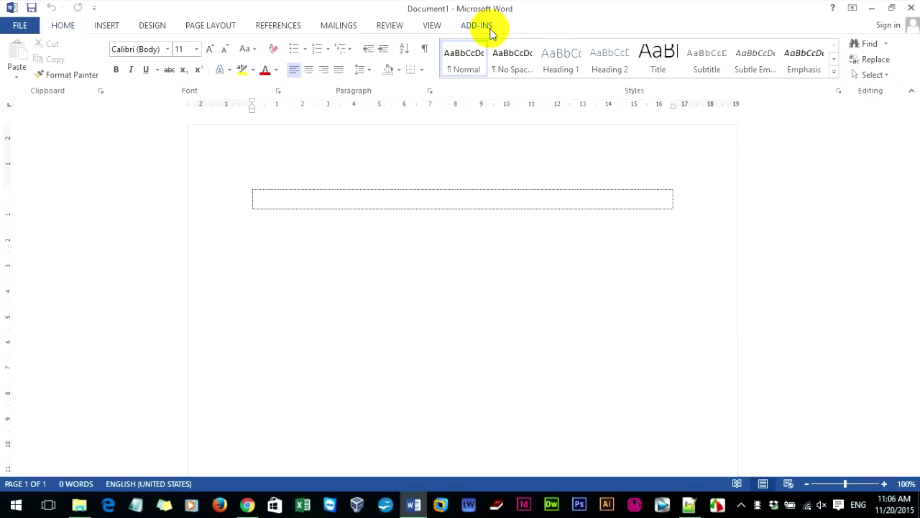
- Open the ADD-INS tab and run the SBBIC Khmer Spell Checker on the empty Document1
left_click(473, 30)
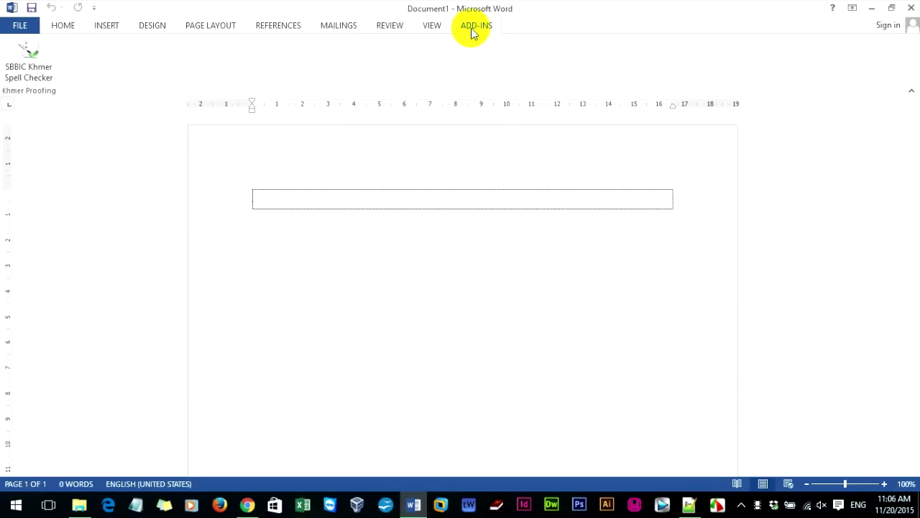
left_click(49, 82)
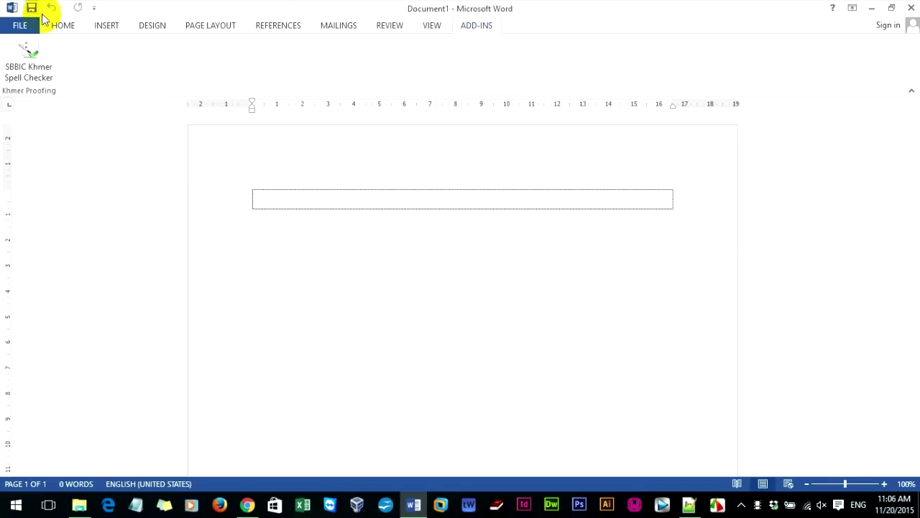
- Set the font size to 48 on the HOME tab
left_click(62, 25)
left_click(196, 48)
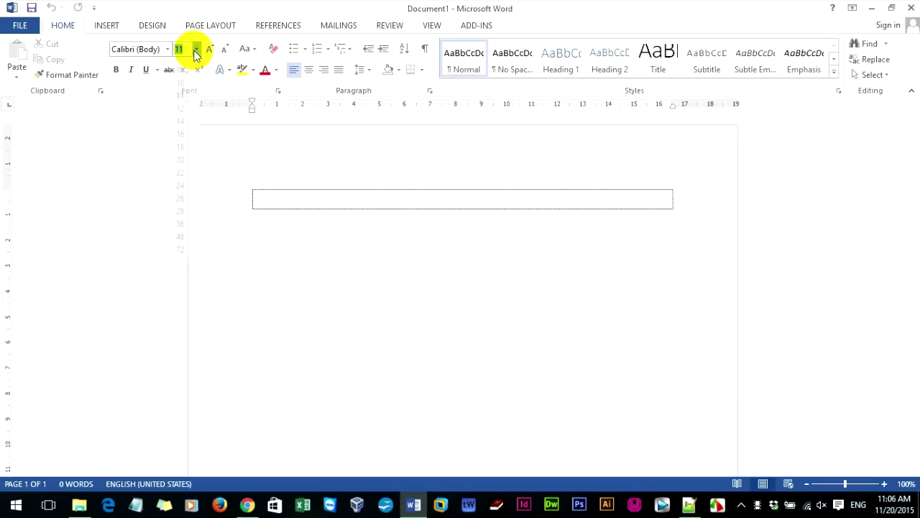
left_click(181, 245)
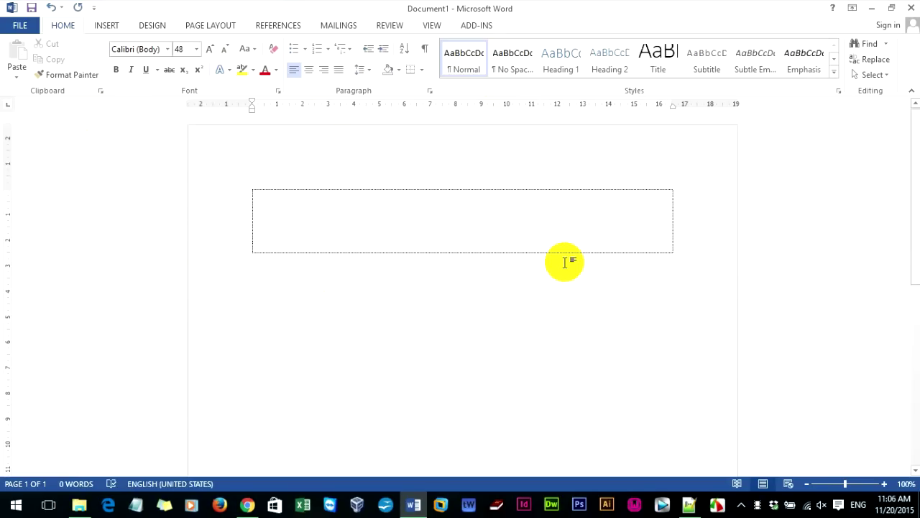
- Switch the keyboard to Khmer, type the word ប្រតេស and select it
key("alt")
key("alt")
type("b")
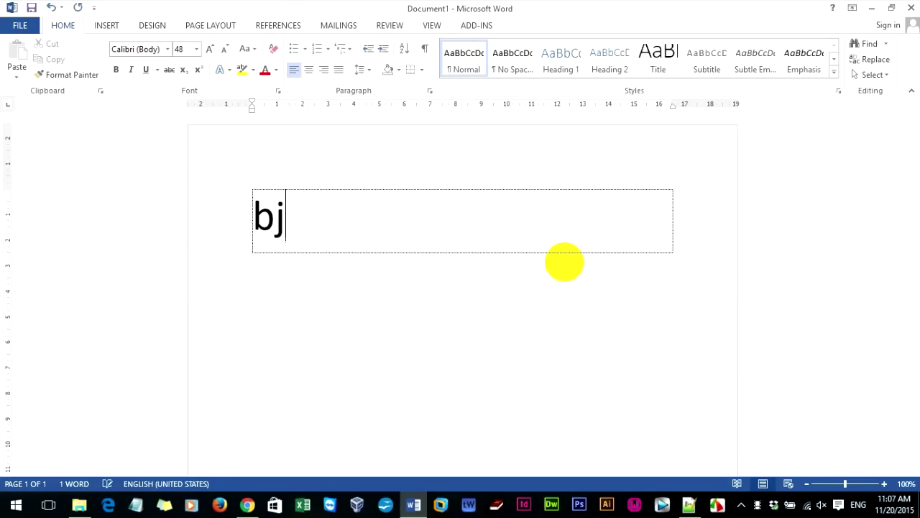
key("BackSpace")
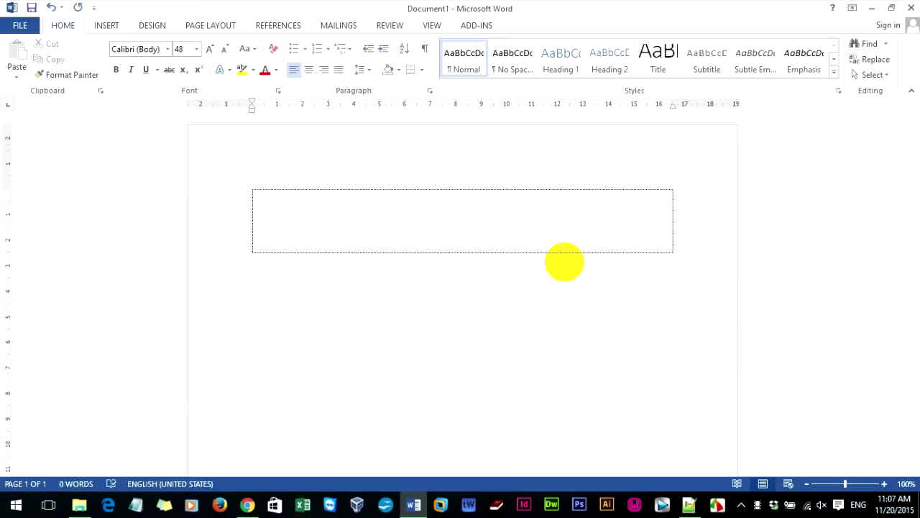
key("alt+shift")
key("alt+shift")
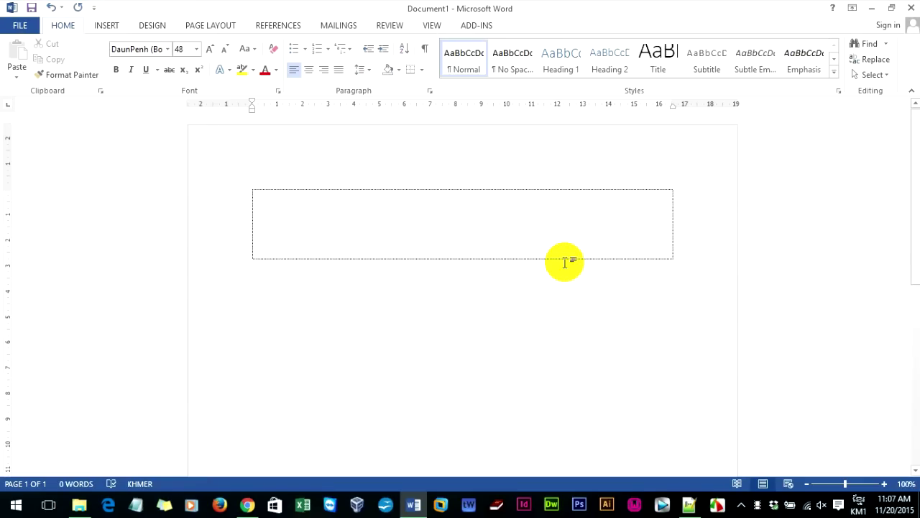
type("ប្រទេស")
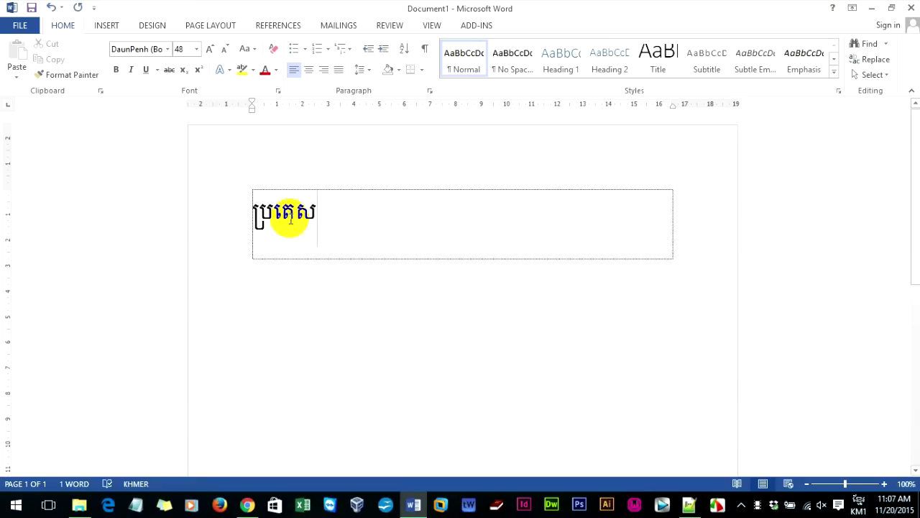
left_click_drag(322, 212, 251, 211)
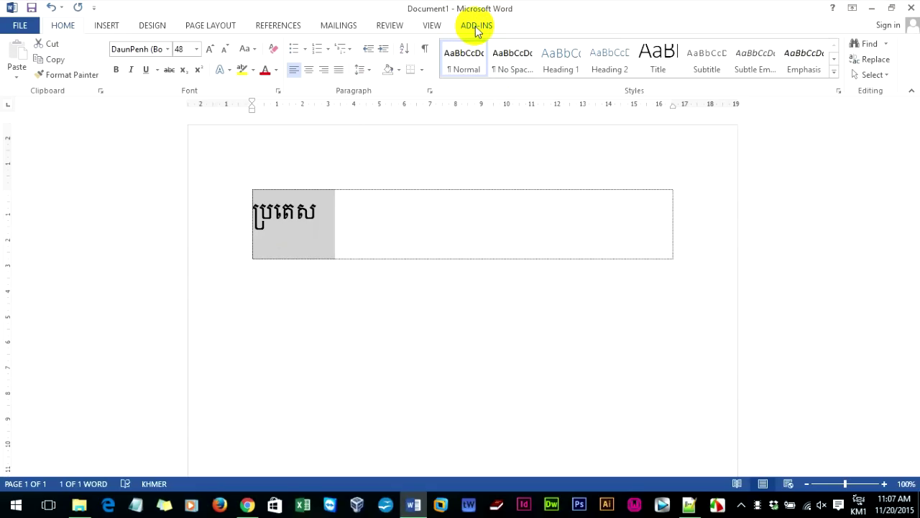
- Run the Khmer spell check from ADD-INS and change the word to the suggestion ប្រទេស
left_click(476, 28)
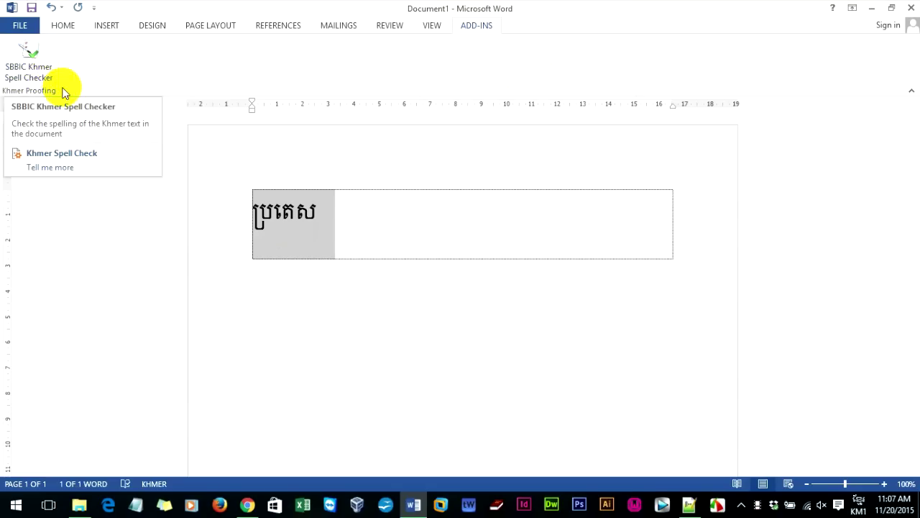
left_click(32, 68)
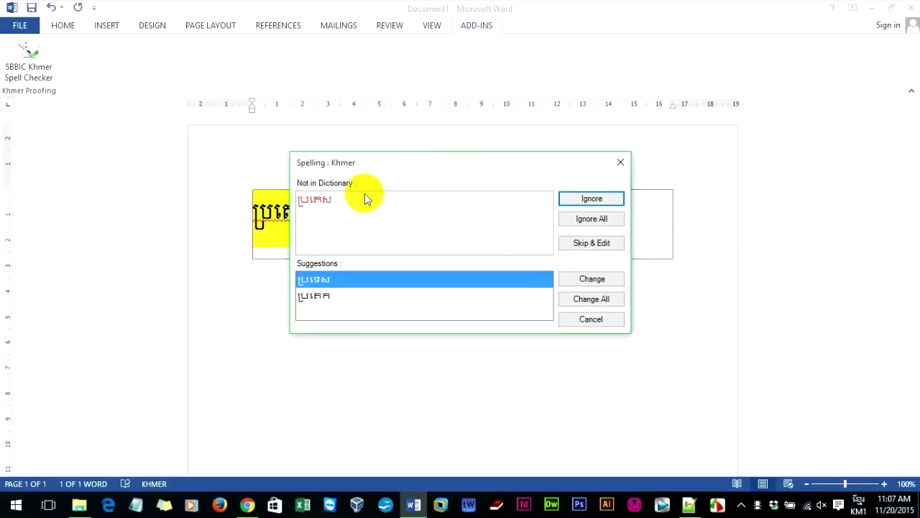
left_click(387, 167)
left_click_drag(387, 167, 514, 189)
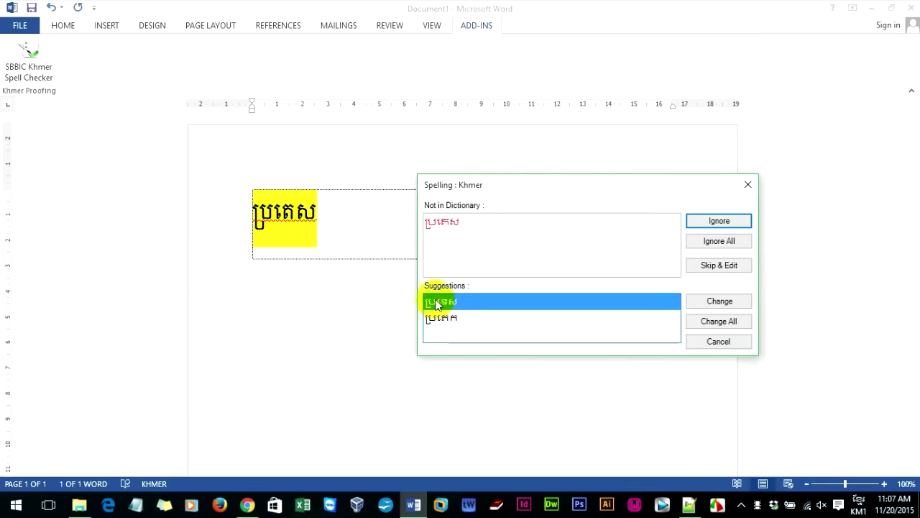
left_click(457, 307)
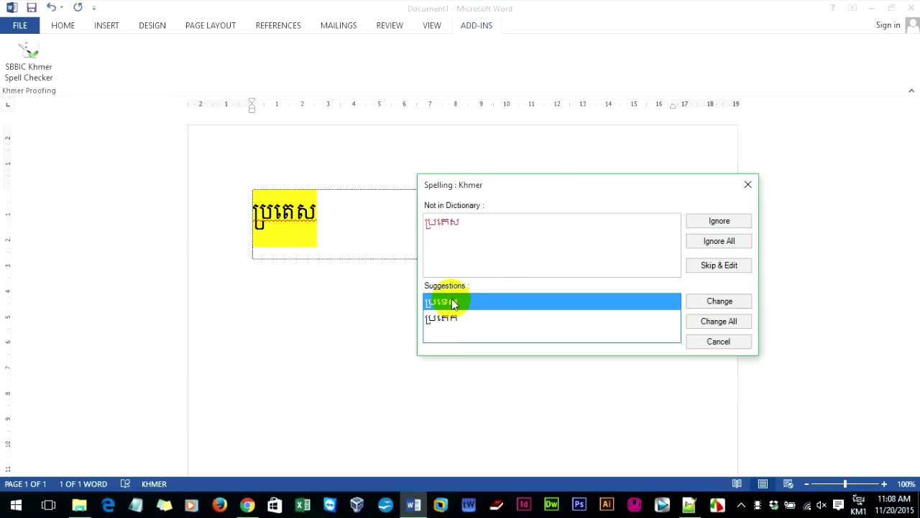
left_click(720, 305)
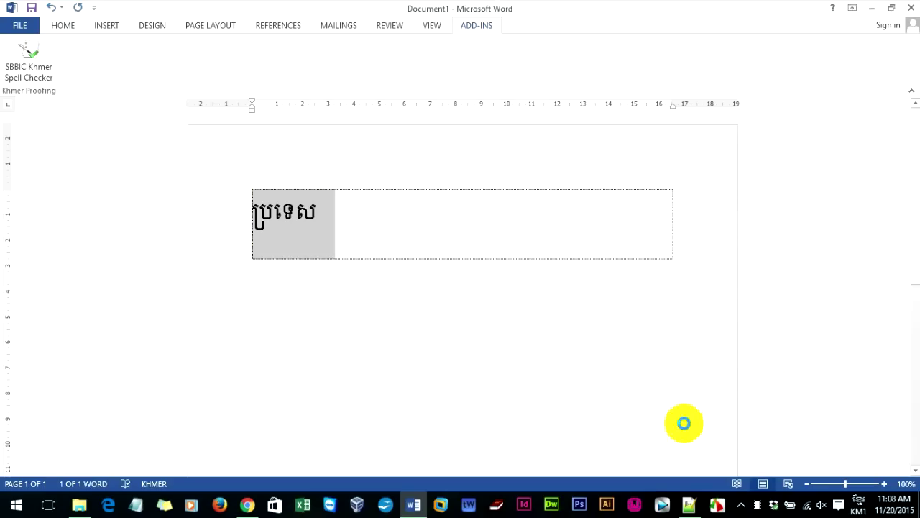
- Type the misspelled second word សាឡាវៀ after ប្រទេស
left_click(527, 303)
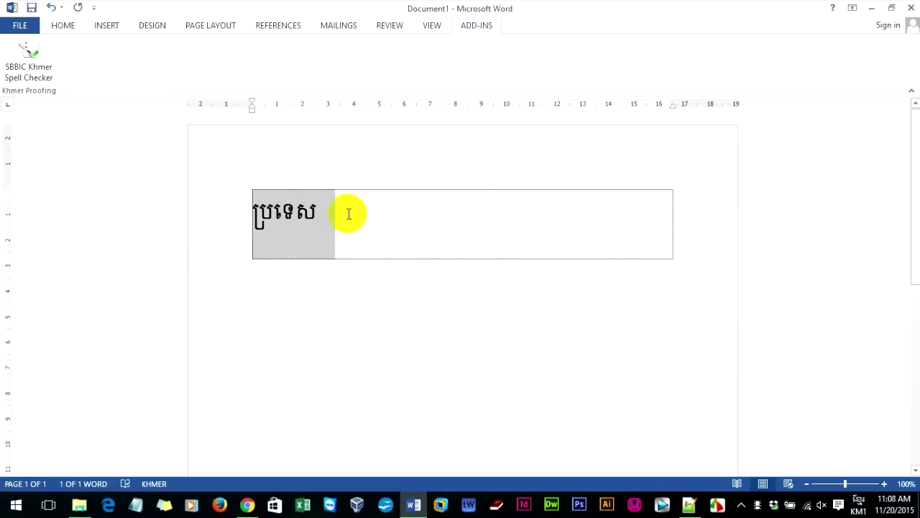
left_click(318, 218)
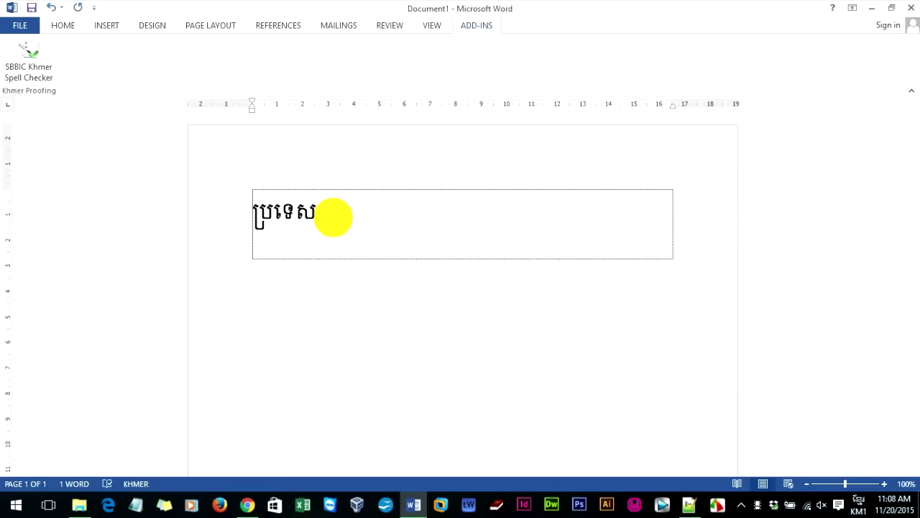
type(" សា")
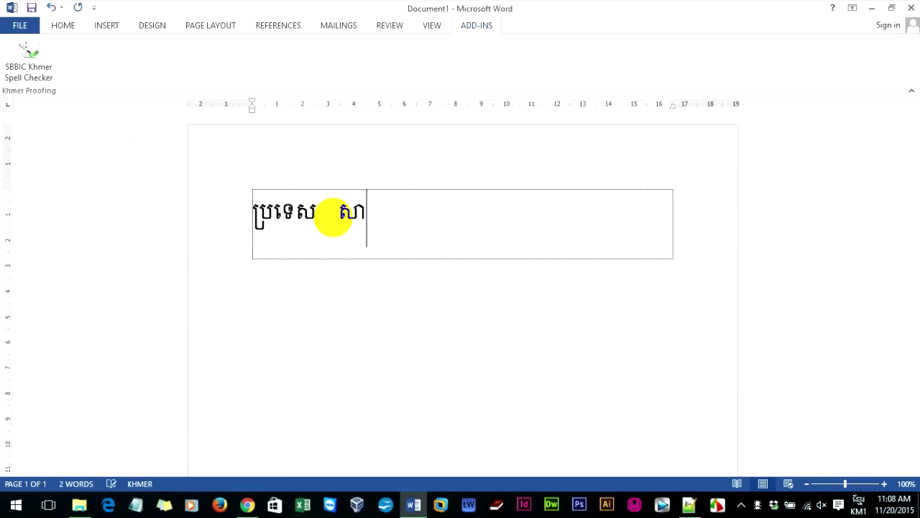
type("ឡាវ")
type("ៀន")
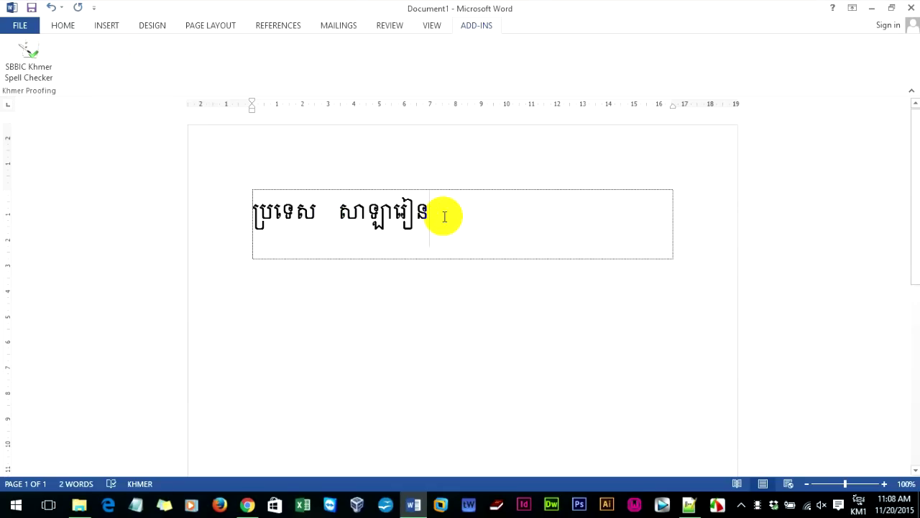
- Correct the second word to the suggested spelling សាលារៀន with the SBBIC Khmer Spell Checker
left_click_drag(445, 216, 339, 219)
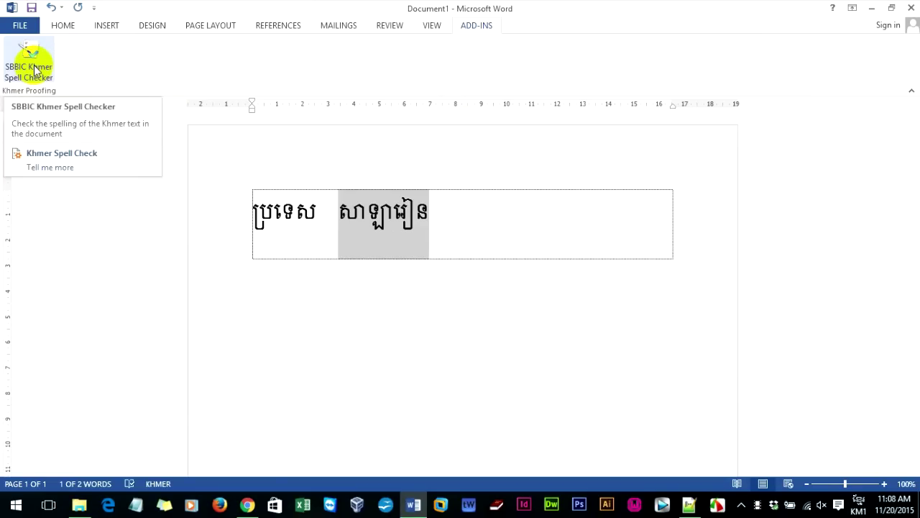
left_click(34, 70)
mouse_move(410, 161)
left_mouse_down()
mouse_move(348, 266)
mouse_move(358, 274)
mouse_move(450, 260)
left_mouse_up()
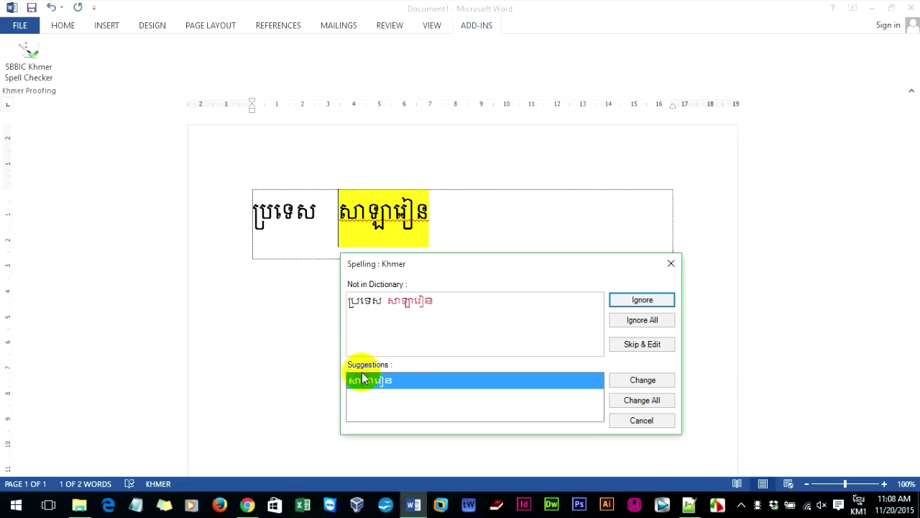
left_click(642, 381)
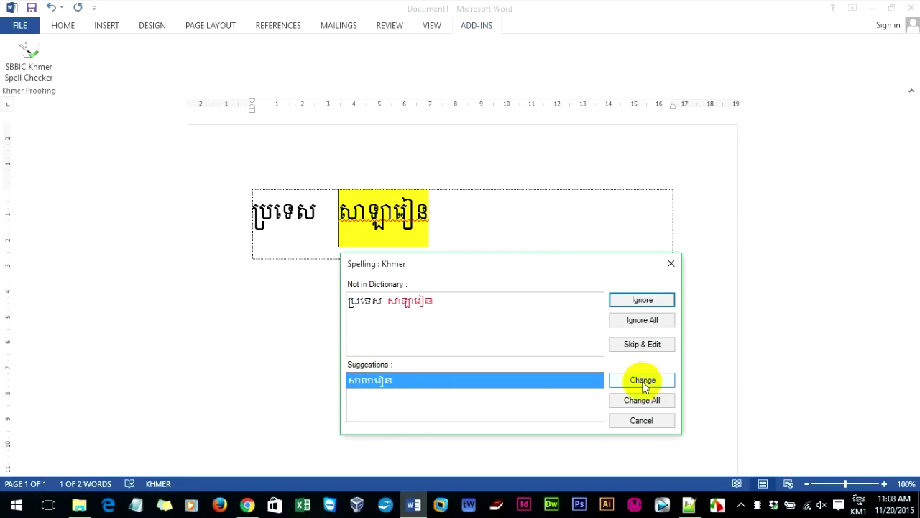
left_click(532, 303)
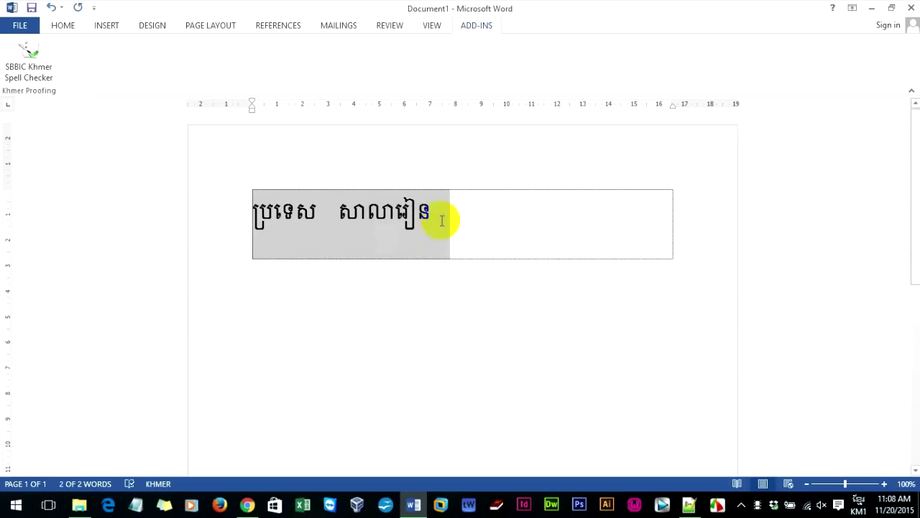
left_click(454, 213)
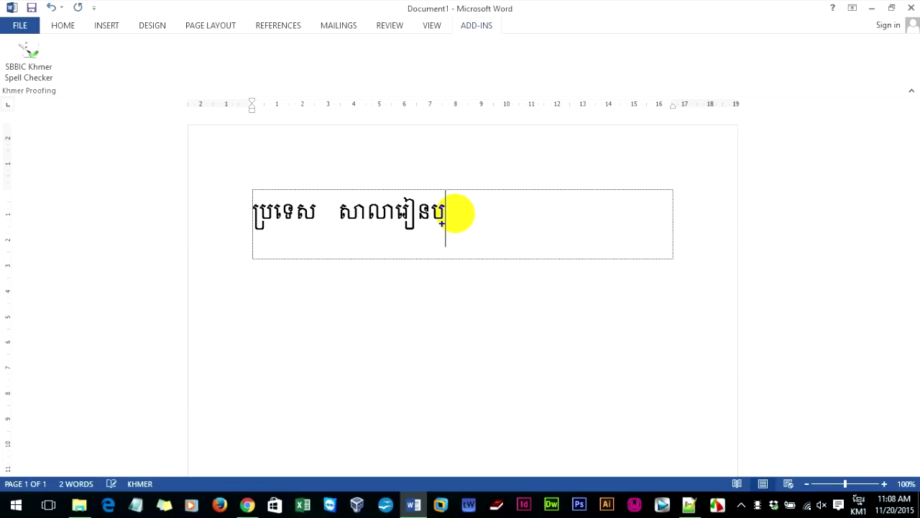
- Add ប្រទេស as a third word, separated from សាលារៀន by a space
type("្រទេ")
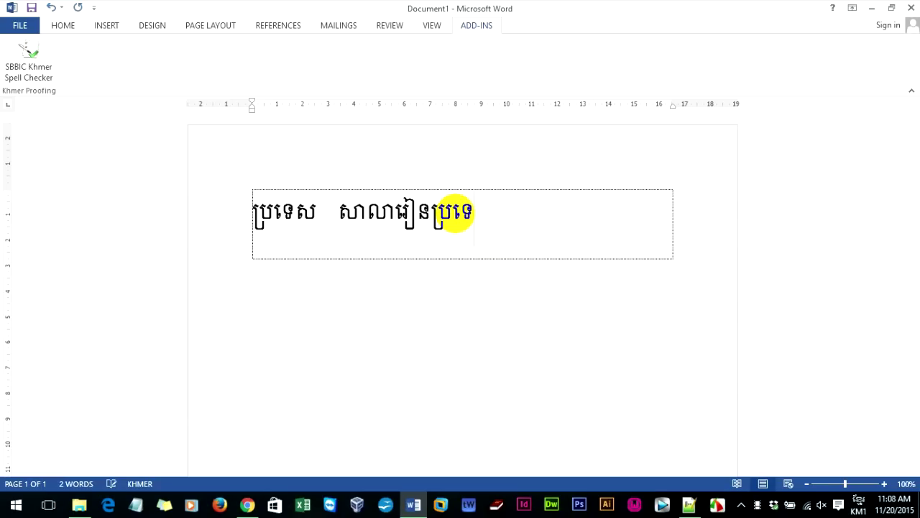
type("ស")
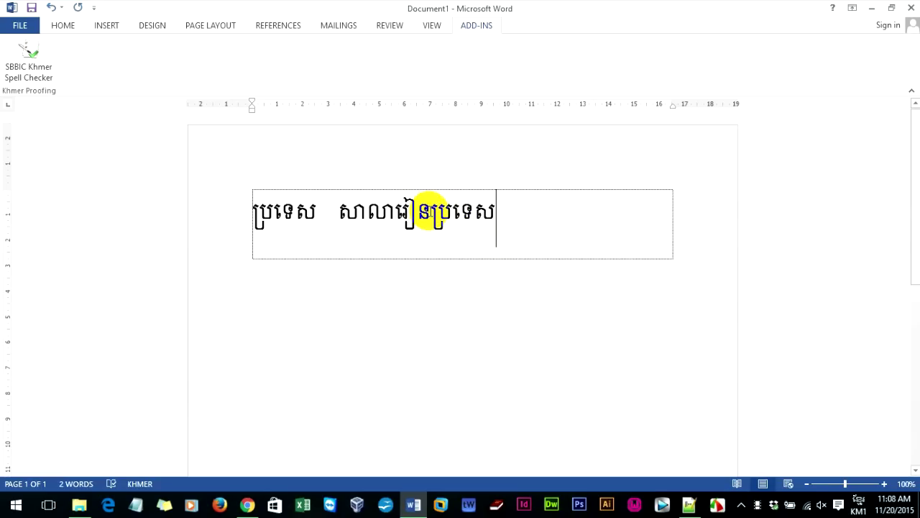
left_click(432, 214)
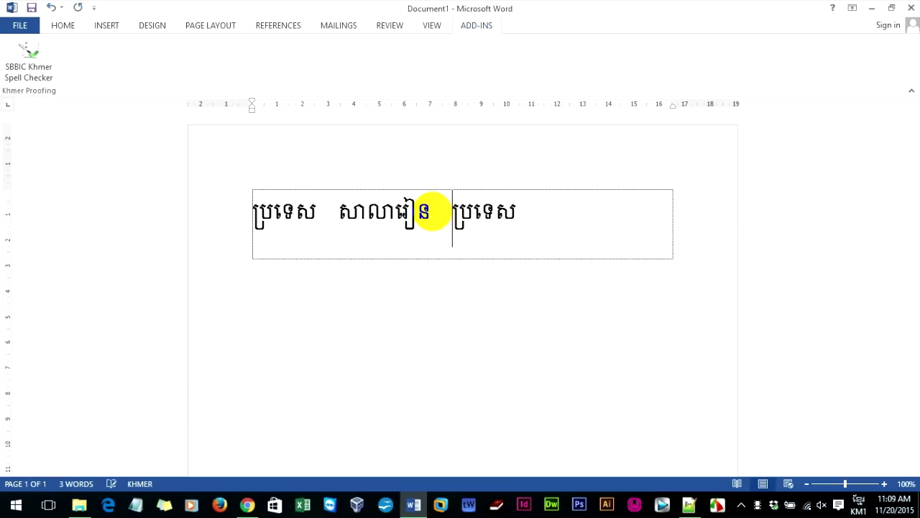
left_click(513, 211)
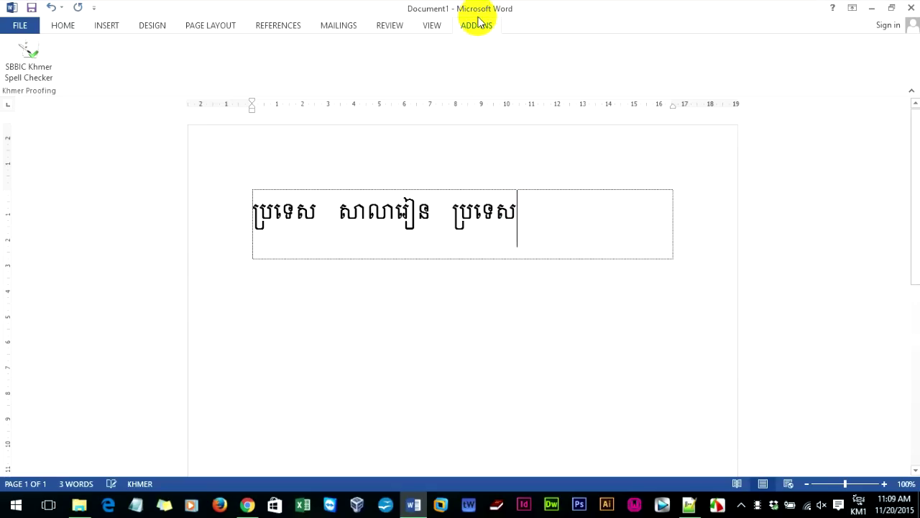
- Run the SBBIC Khmer Spell Checker on the text, which finds nothing to correct
left_click(35, 69)
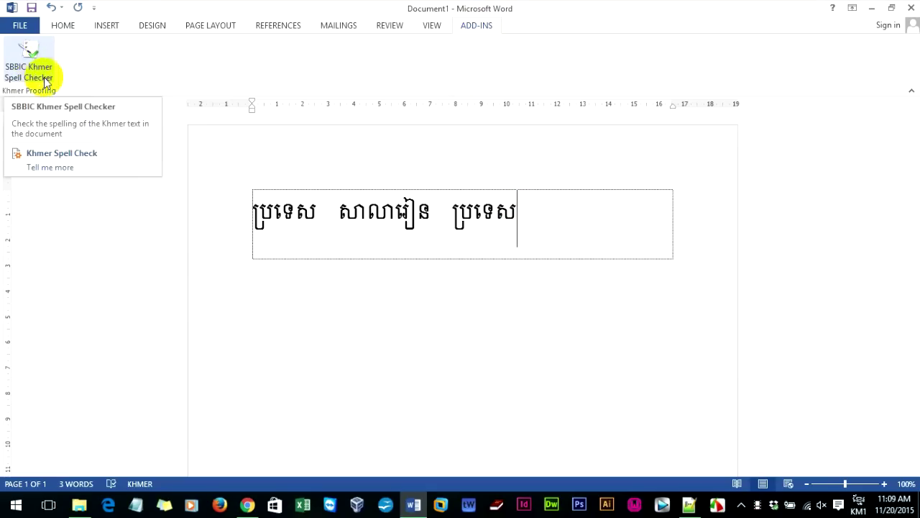
left_click(31, 75)
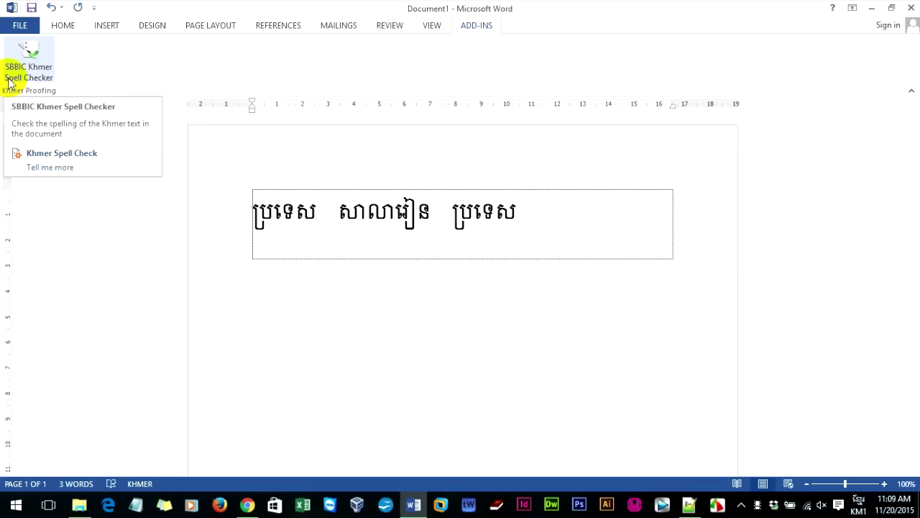
left_click(23, 75)
left_click(31, 79)
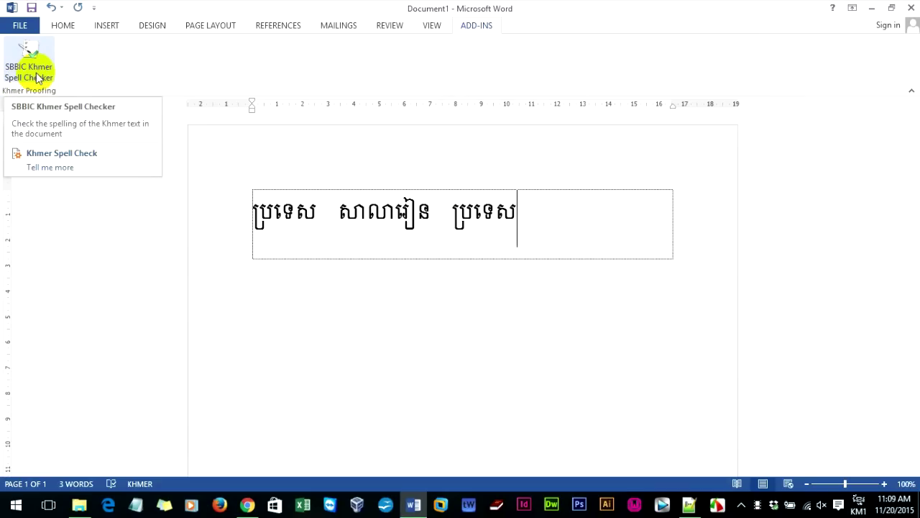
left_click(32, 75)
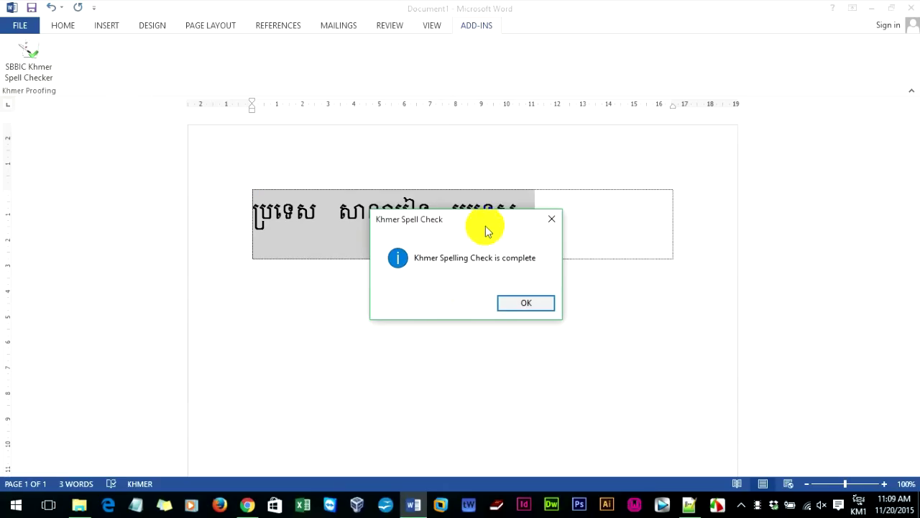
left_click_drag(485, 218, 301, 148)
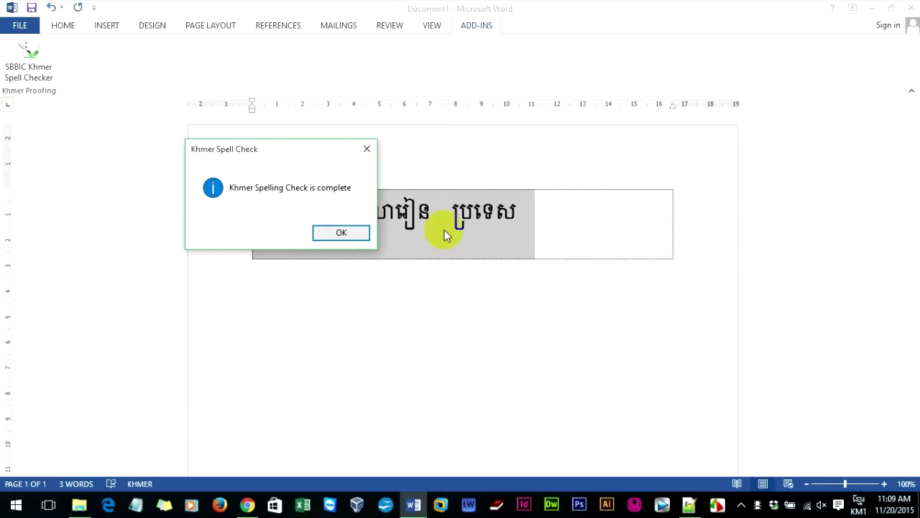
left_click(343, 233)
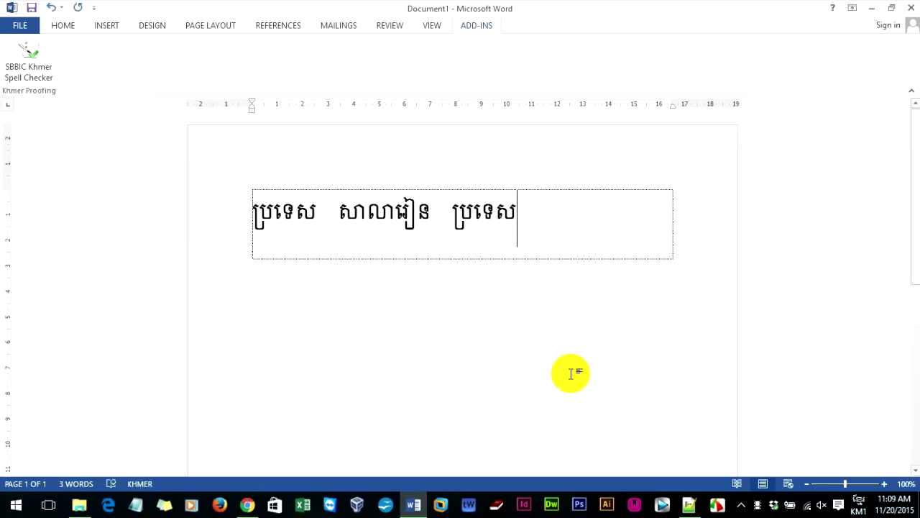